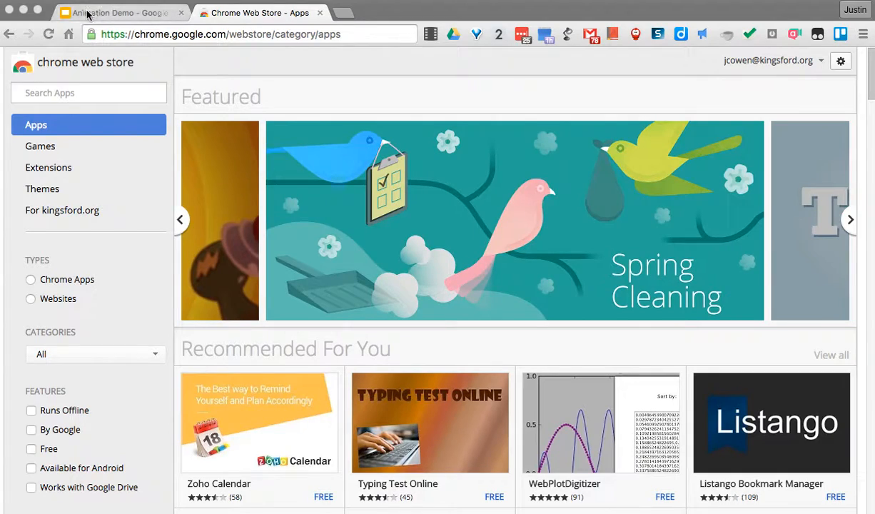
Switch to the Animation Demo presentation and bring up the File menu.
{"action": "left_click", "coordinate": [88, 13]}
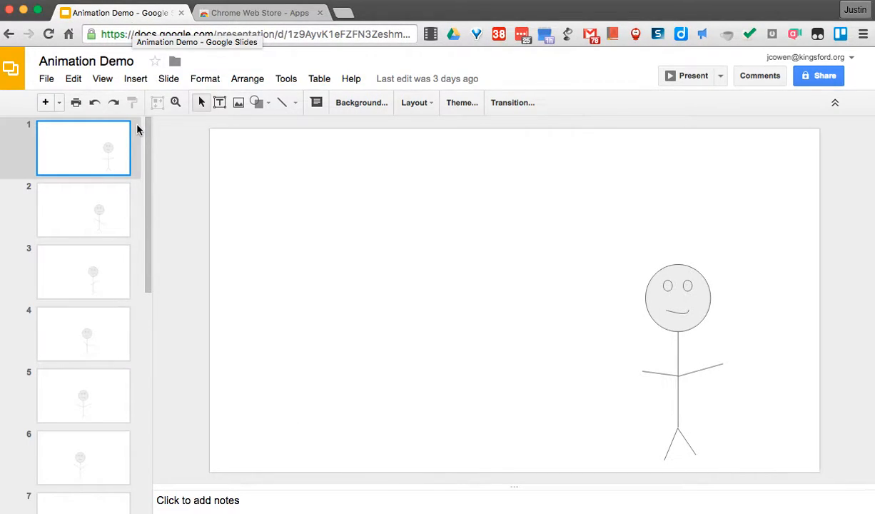
{"action": "left_click", "coordinate": [45, 79]}
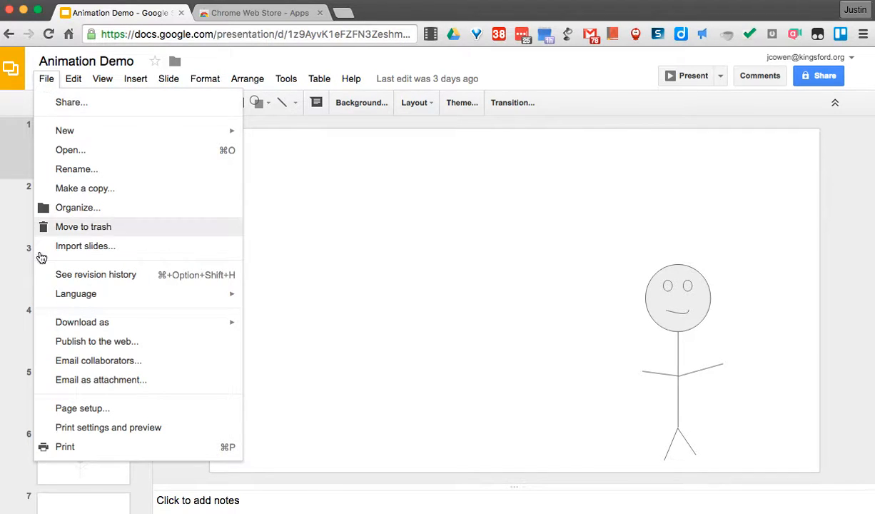
In Publish to the web, set Auto-advance slides to every second and close the dialog.
{"action": "left_click", "coordinate": [87, 341]}
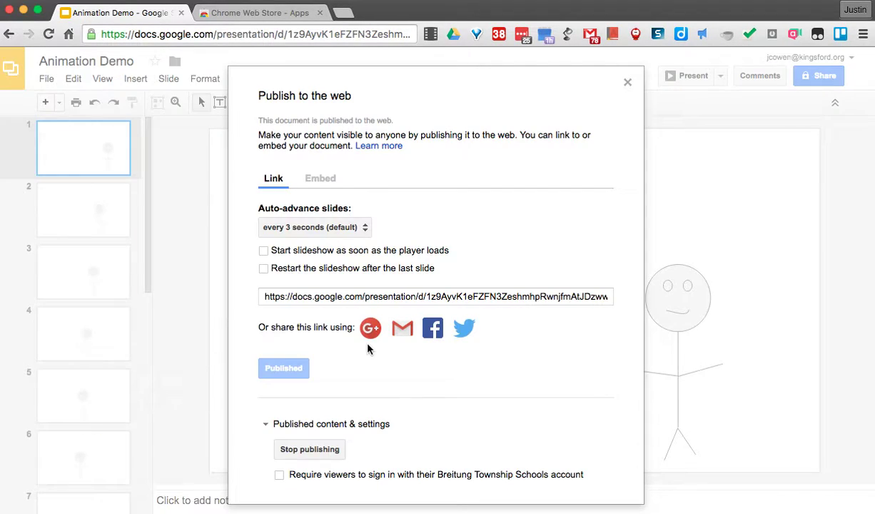
{"action": "left_click", "coordinate": [289, 227]}
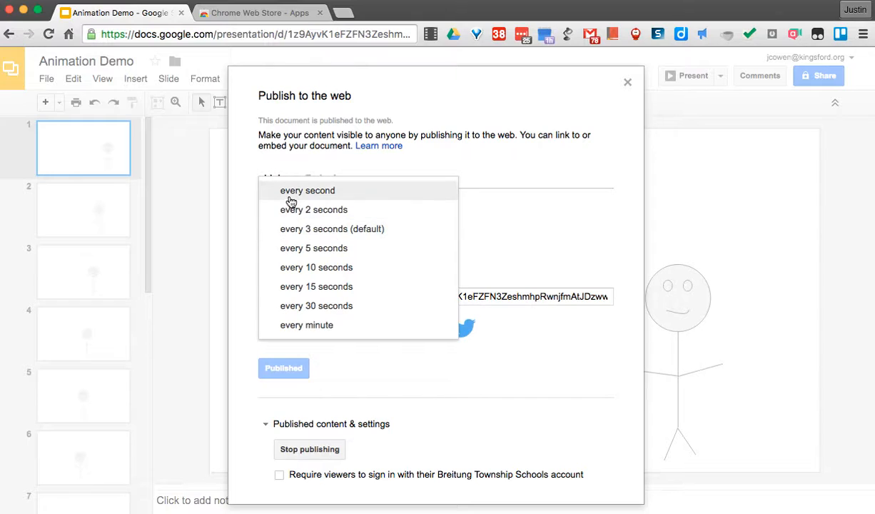
{"action": "left_click", "coordinate": [290, 193]}
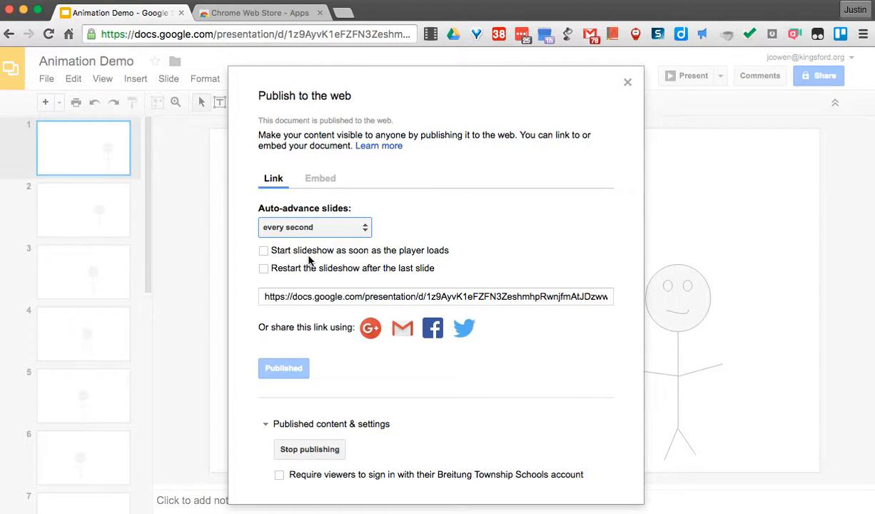
{"action": "left_click", "coordinate": [628, 86]}
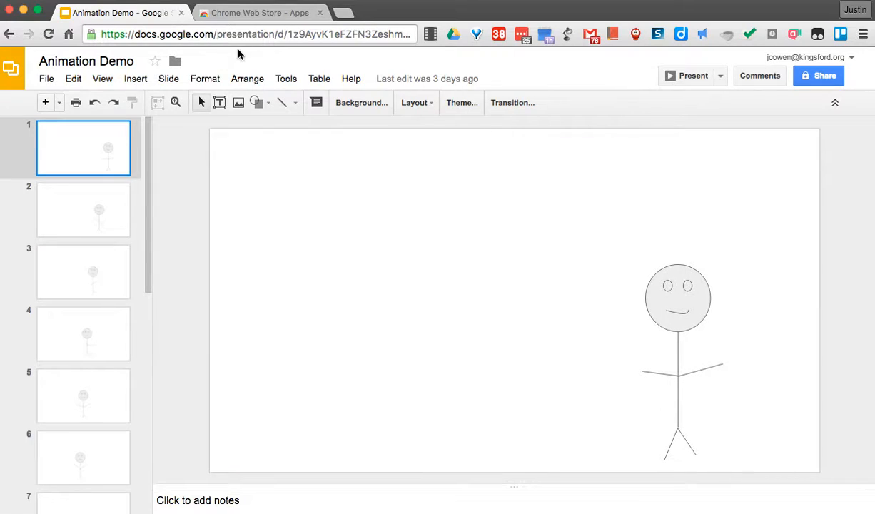
Search the Chrome Web Store for 'screencastify', view the Screencastify listing, then return to Animation Demo.
{"action": "left_click", "coordinate": [242, 13]}
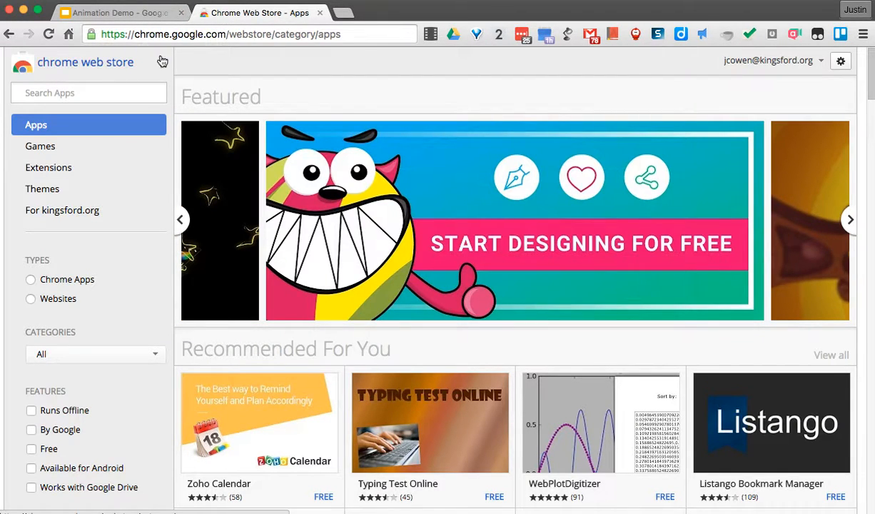
{"action": "left_click", "coordinate": [120, 92]}
{"action": "type", "text": "screen"}
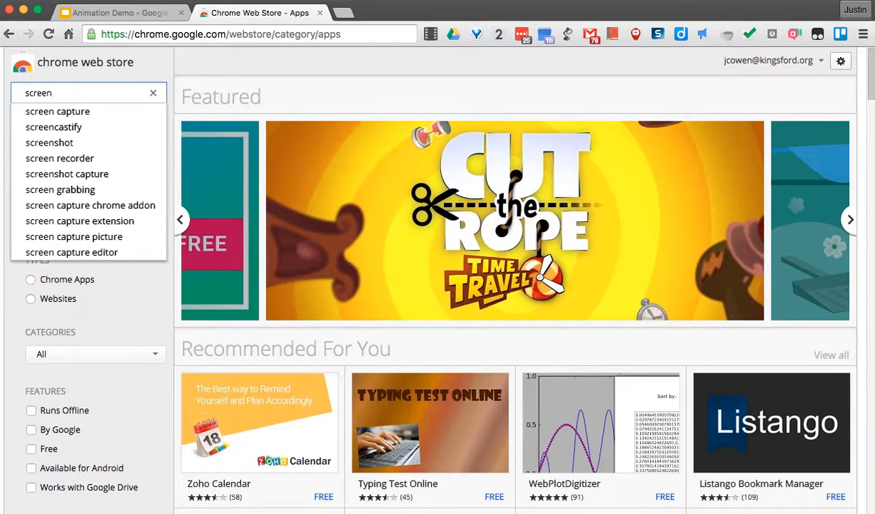
{"action": "key", "text": "Down"}
{"action": "key", "text": "Down"}
{"action": "key", "text": "Return"}
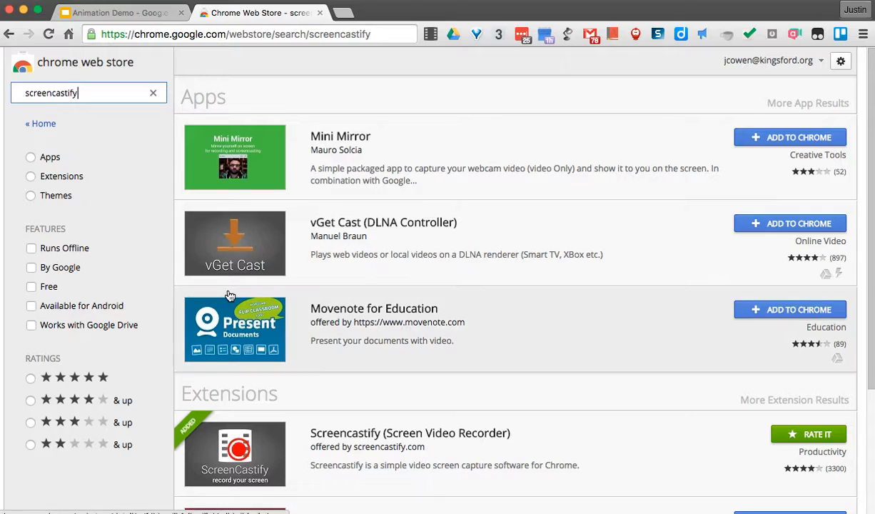
{"action": "scroll", "coordinate": [227, 294], "scroll_direction": "down", "scroll_amount": 5}
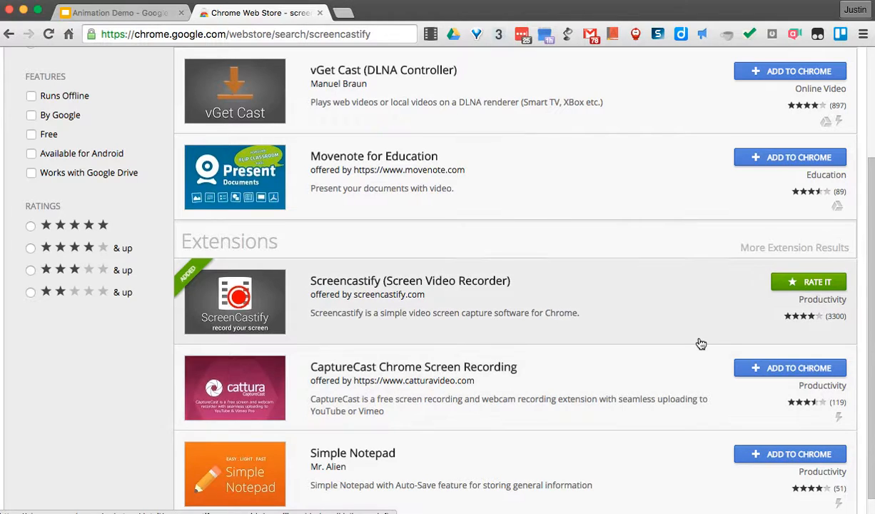
{"action": "left_click", "coordinate": [409, 283]}
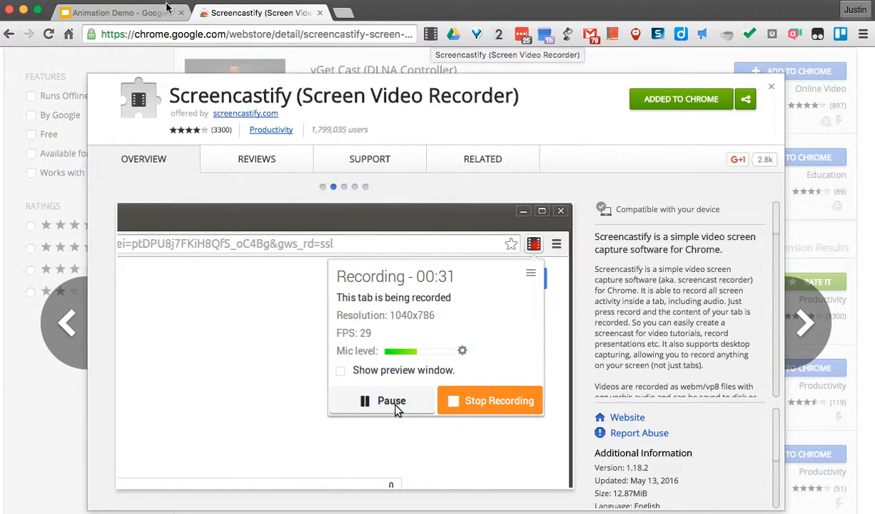
{"action": "left_click", "coordinate": [122, 13]}
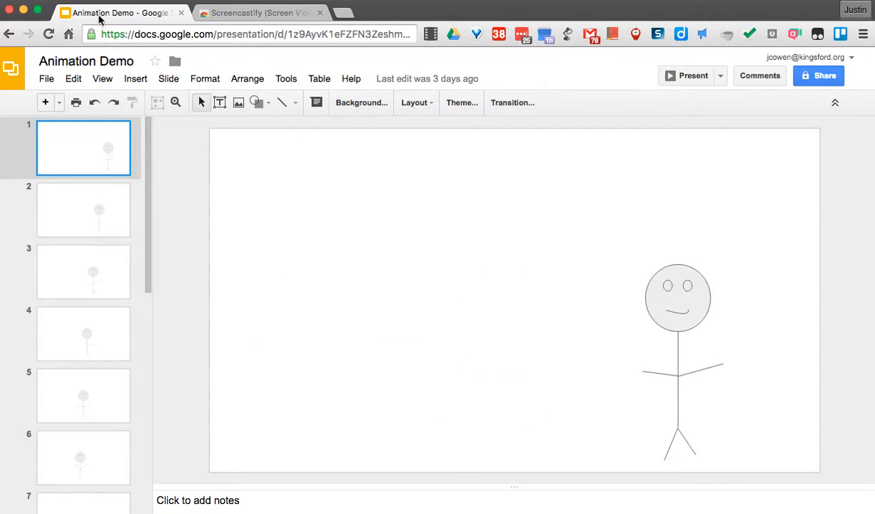
Start a Screencastify recording of the Animation Demo tab and launch the slideshow with Present.
{"action": "left_click", "coordinate": [430, 34]}
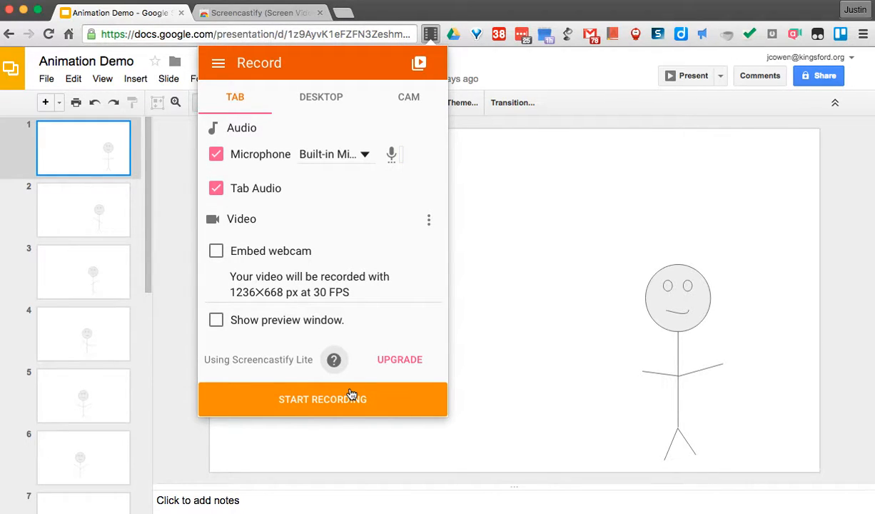
{"action": "left_click", "coordinate": [350, 394]}
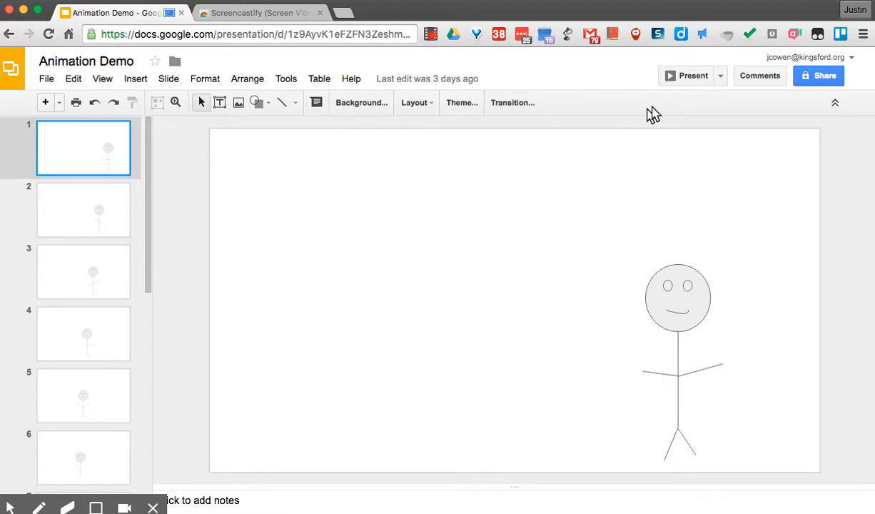
{"action": "left_click", "coordinate": [681, 78]}
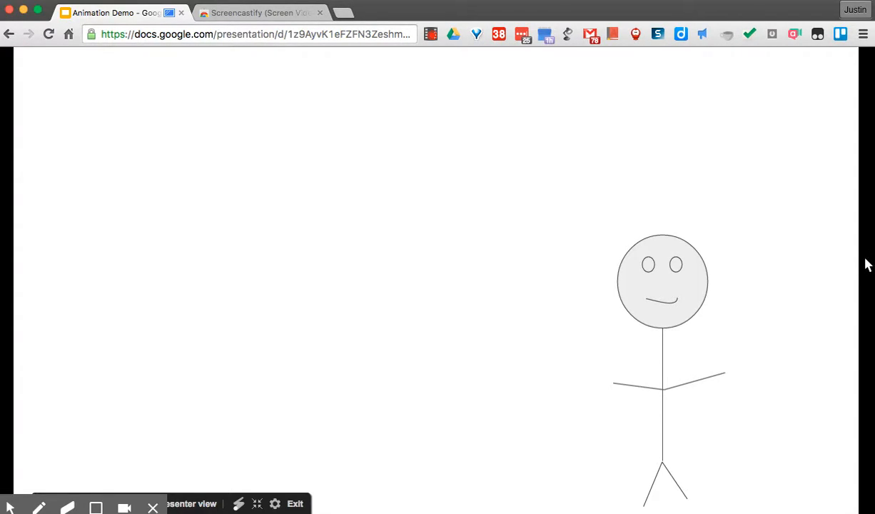
Advance through the slides so the stick figure animates, then bring up the recording controls.
{"action": "left_click", "coordinate": [870, 264]}
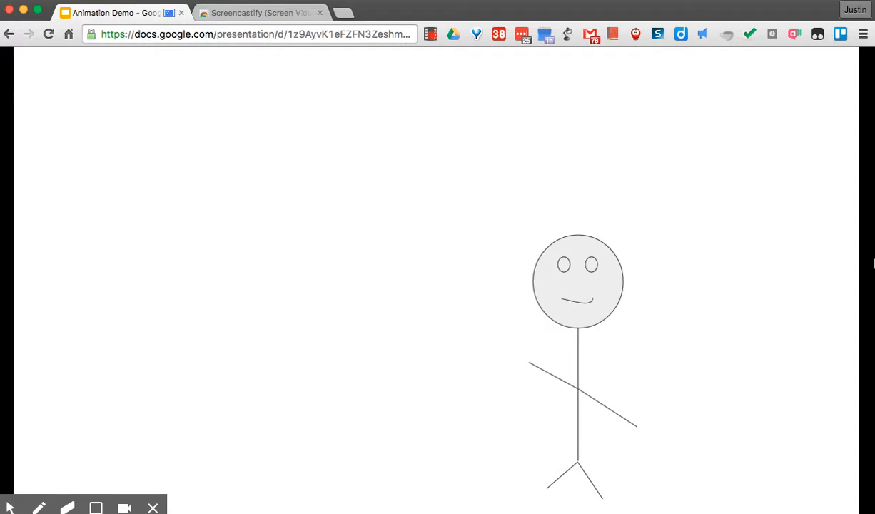
{"action": "left_click", "coordinate": [869, 264]}
{"action": "left_click", "coordinate": [870, 264]}
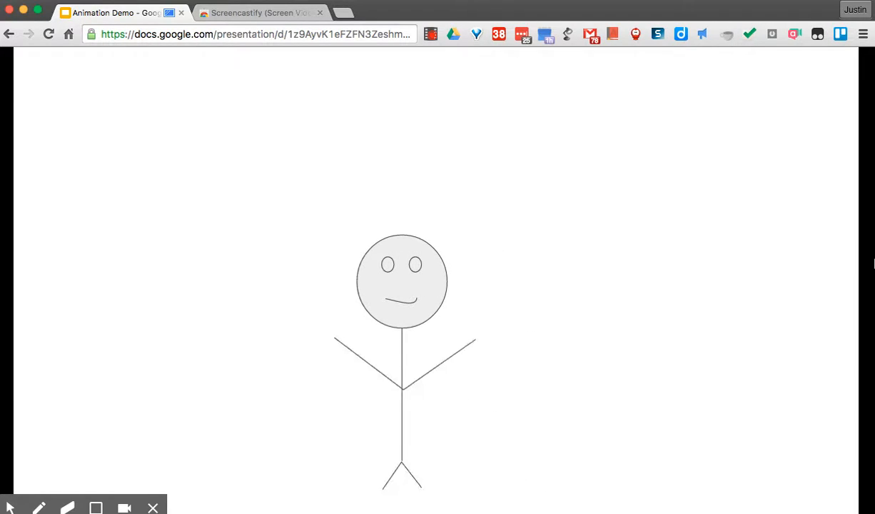
{"action": "left_click", "coordinate": [870, 264]}
{"action": "left_click", "coordinate": [869, 264]}
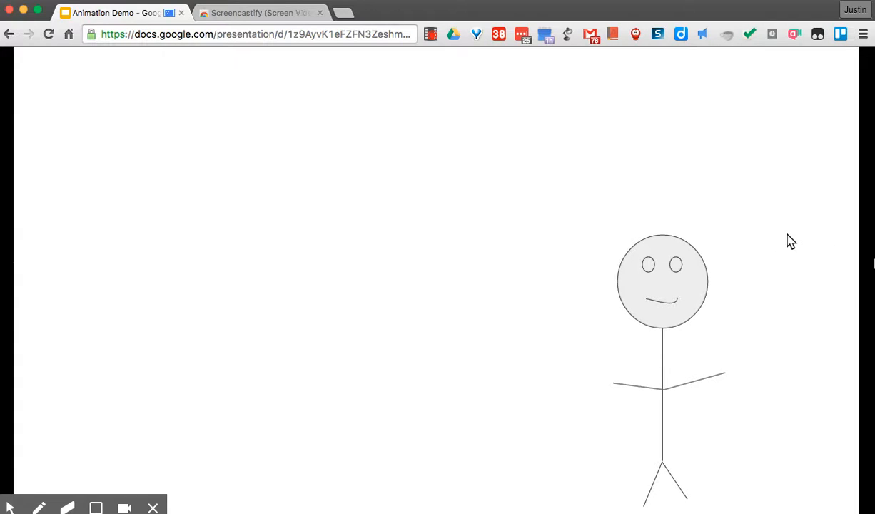
{"action": "left_click", "coordinate": [431, 34]}
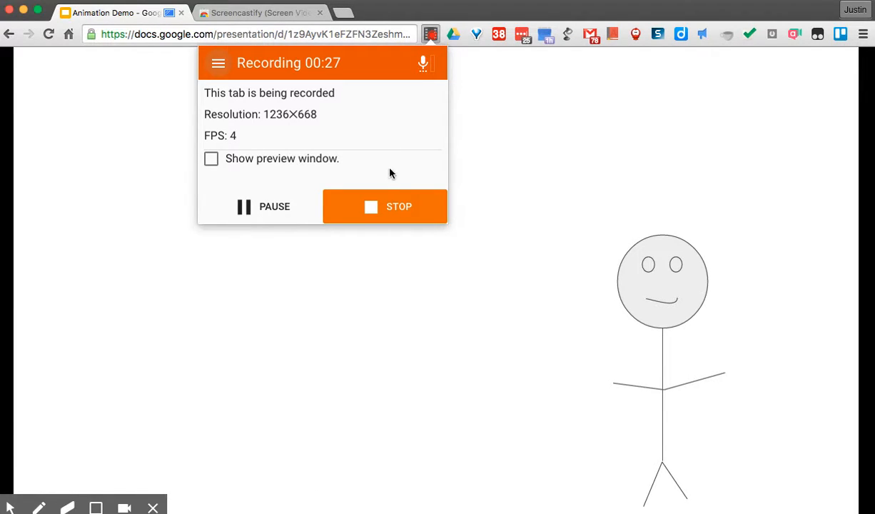
Stop the recording so the Untitled Screencast saves to Google Drive and plays back.
{"action": "left_click", "coordinate": [389, 206]}
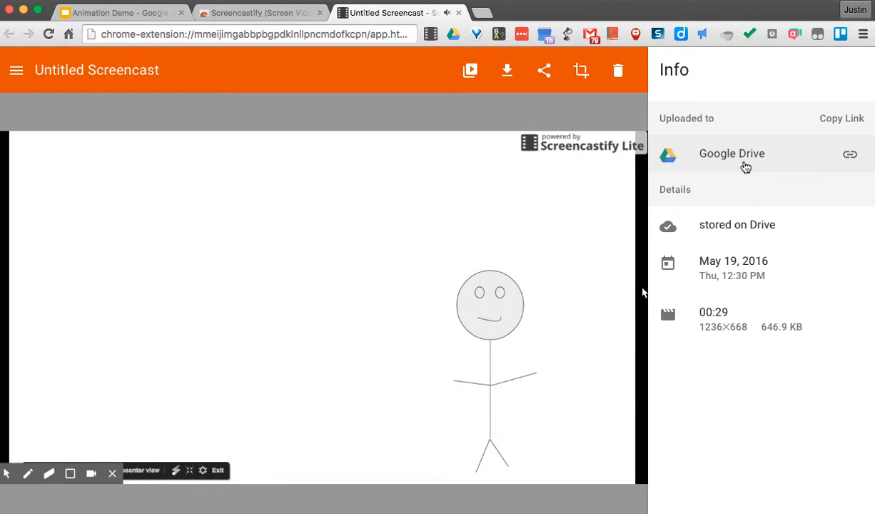
Rename the recording from 'Untitled Screencast' to 'Animation Demo'.
{"action": "left_click", "coordinate": [117, 70]}
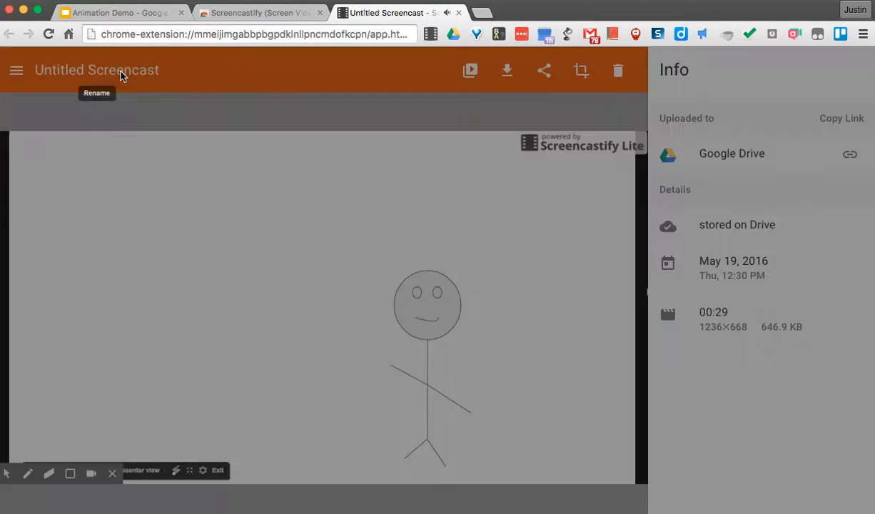
{"action": "type", "text": "A"}
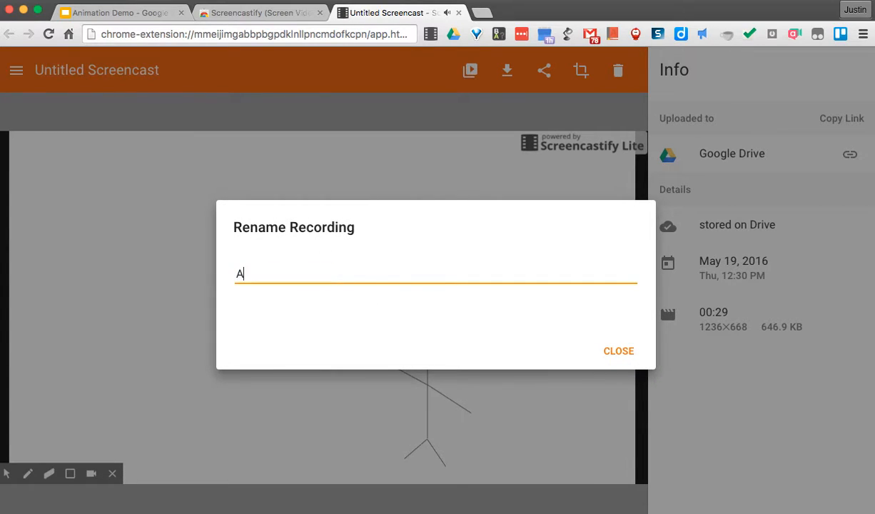
{"action": "type", "text": "nimation Demo"}
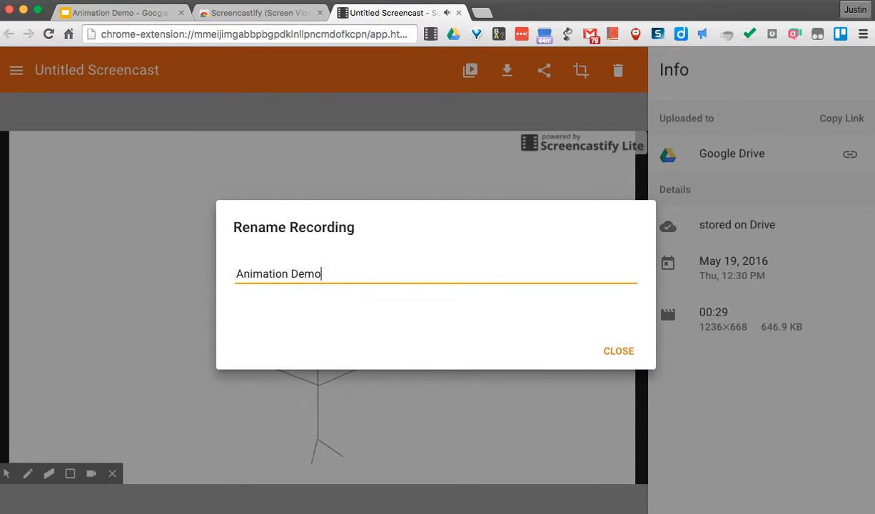
{"action": "left_click", "coordinate": [619, 351]}
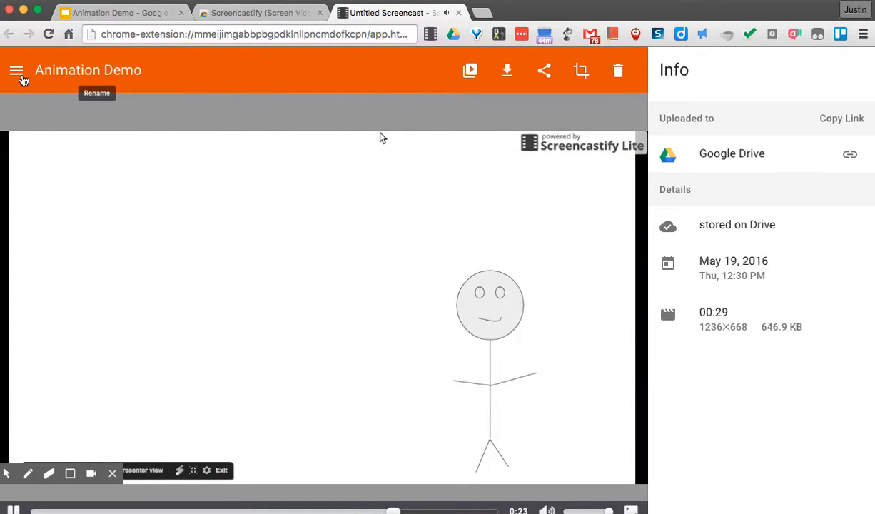
Go to Your Recordings and select the Animation Demo recording for sharing.
{"action": "left_click", "coordinate": [14, 75]}
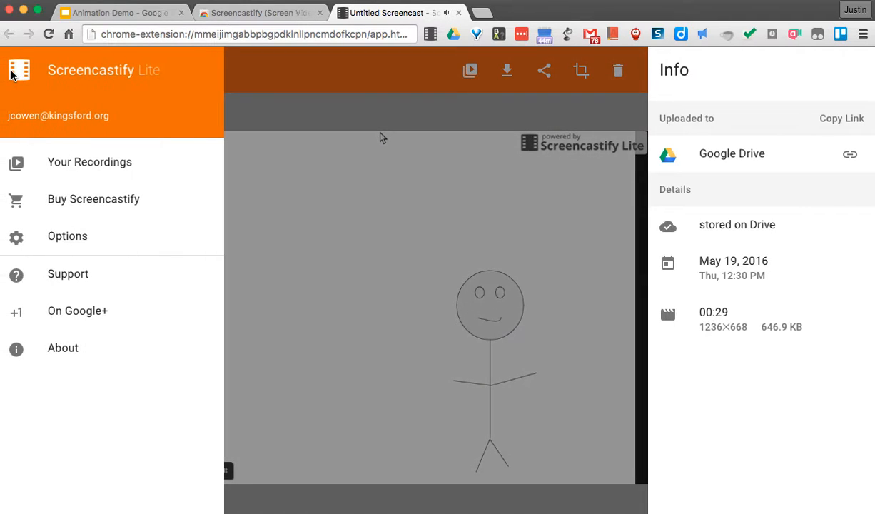
{"action": "left_click", "coordinate": [67, 165]}
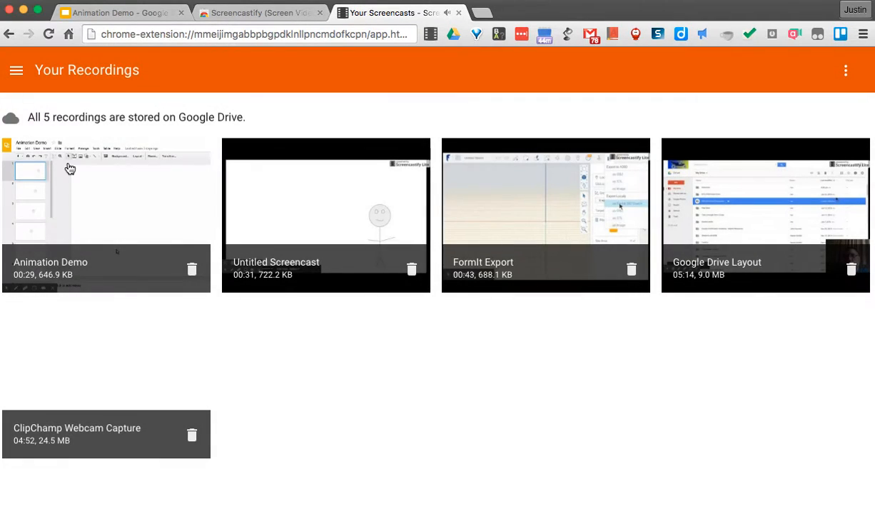
{"action": "left_click", "coordinate": [171, 207]}
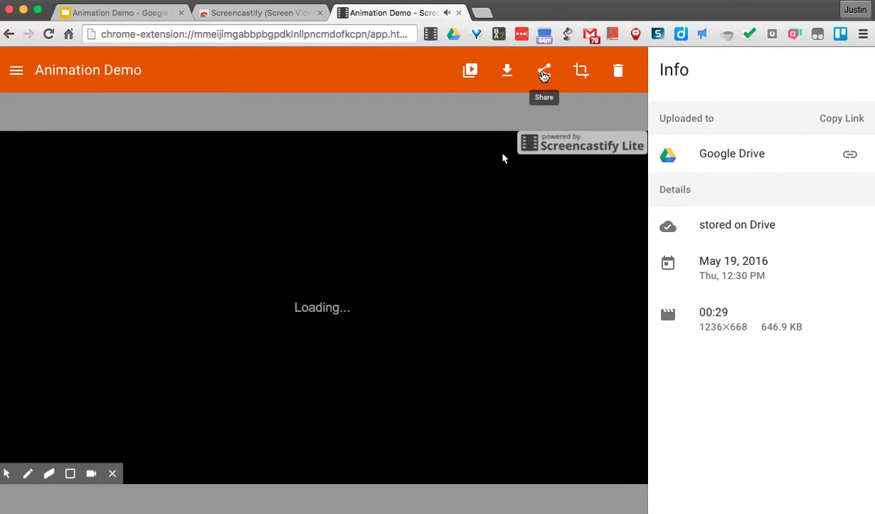
{"action": "left_click", "coordinate": [544, 70]}
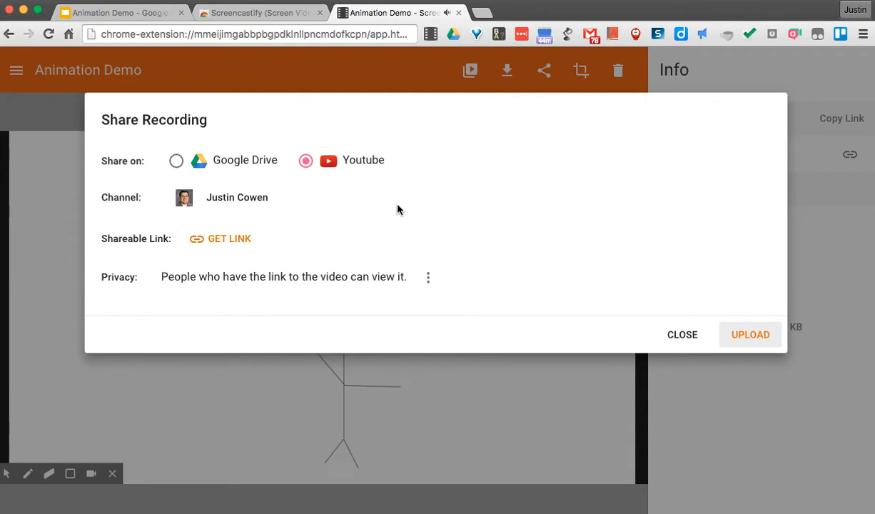
{"action": "left_click", "coordinate": [682, 334]}
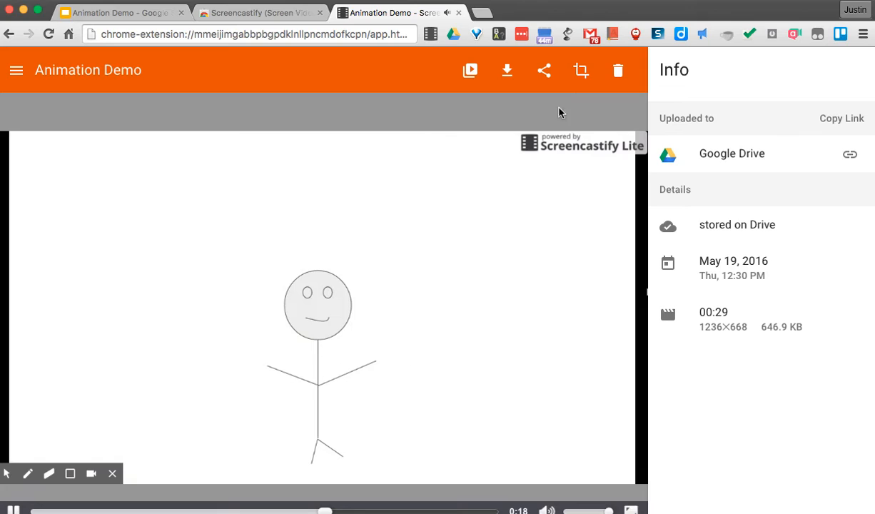